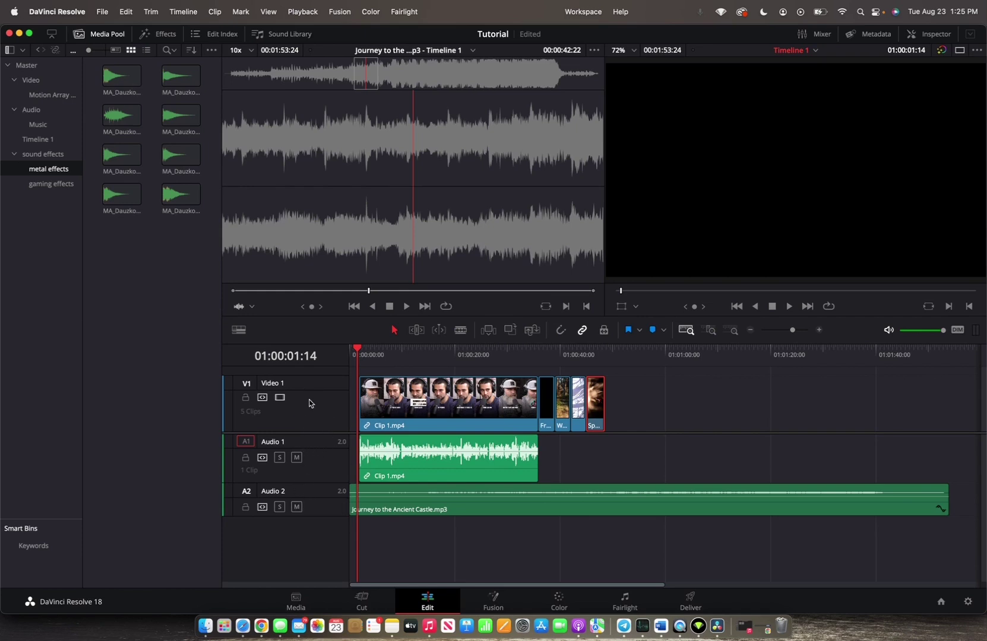
# - Open the Add Tracks dialog from the Audio 1 track header's context menu
pyautogui.rightClick(323, 448)
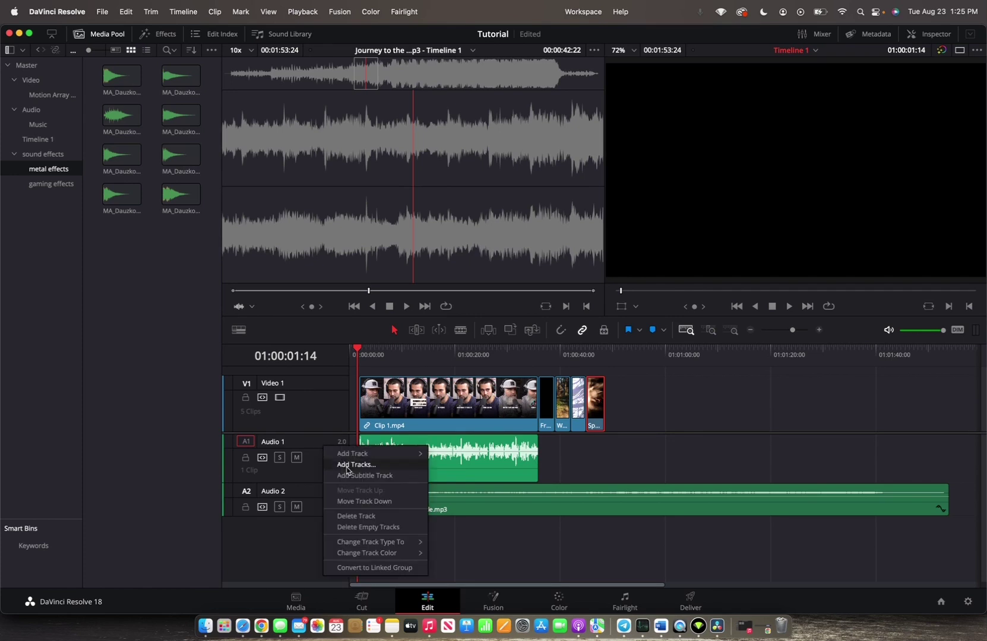
pyautogui.moveTo(349, 459)
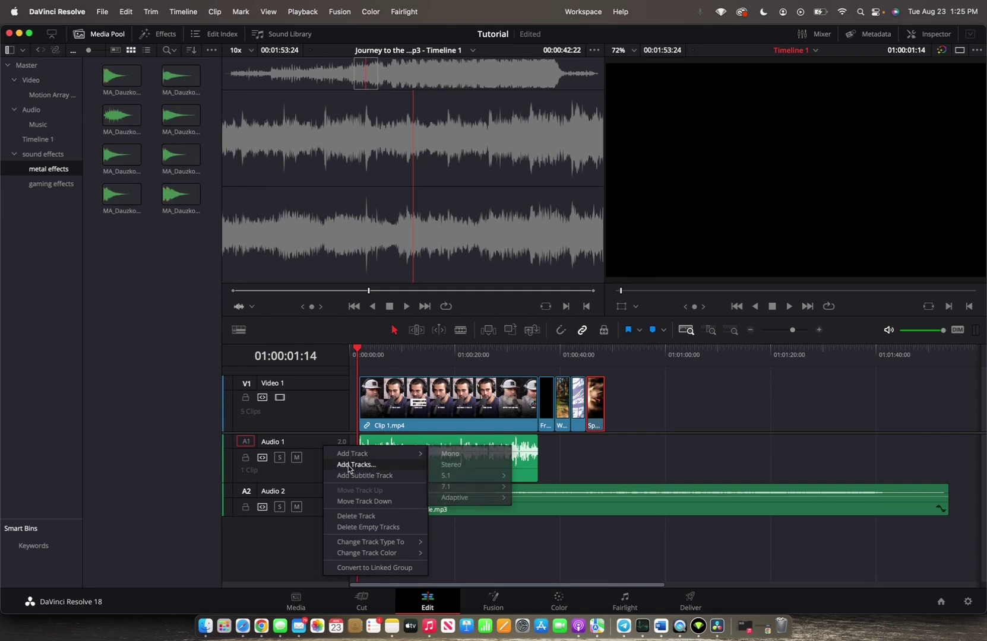
pyautogui.click(348, 466)
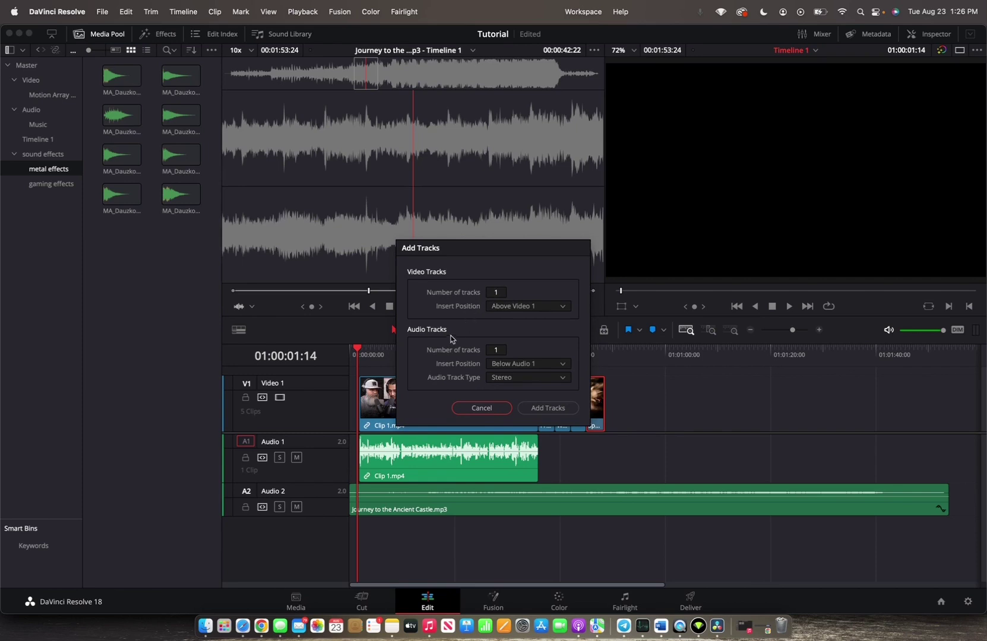
# - Add 2 Stereo audio tracks below Audio 1, with 0 video tracks
pyautogui.click(495, 292)
pyautogui.write('1')
pyautogui.moveTo(509, 349); pyautogui.dragTo(495, 374)
pyautogui.click(513, 364)
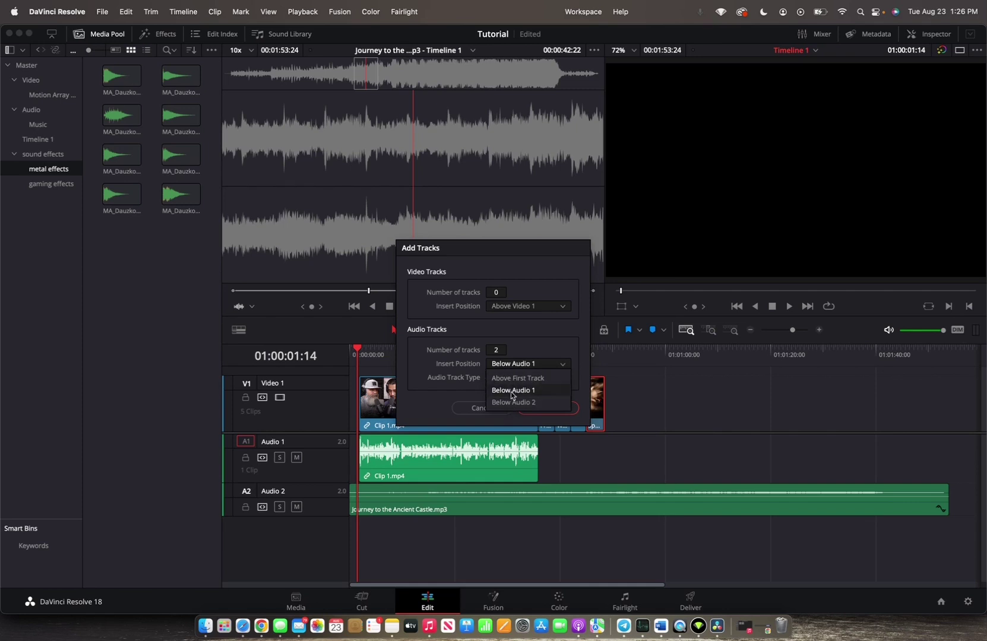
pyautogui.click(518, 367)
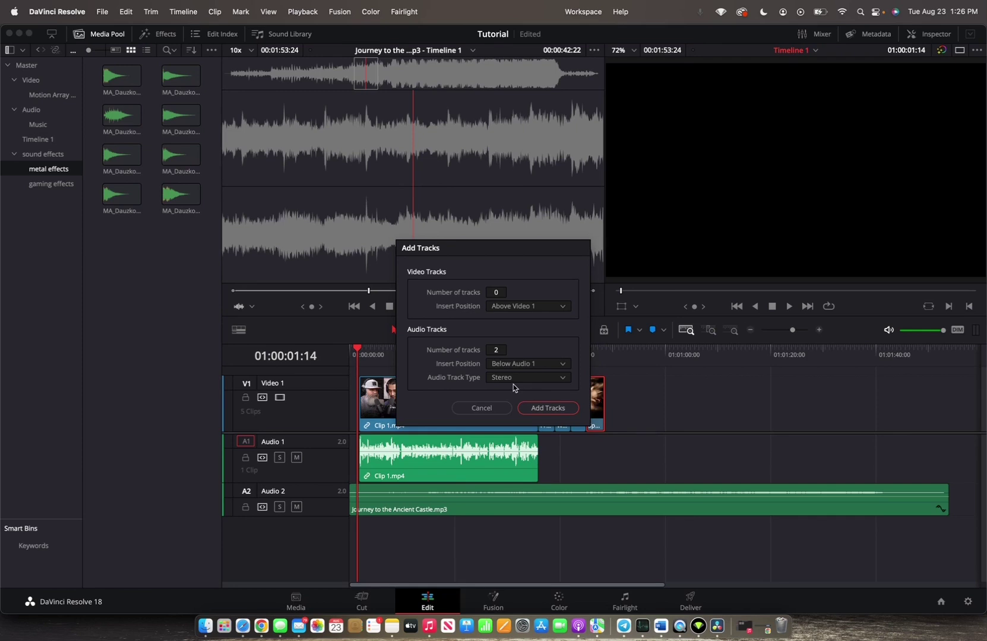
pyautogui.click(546, 408)
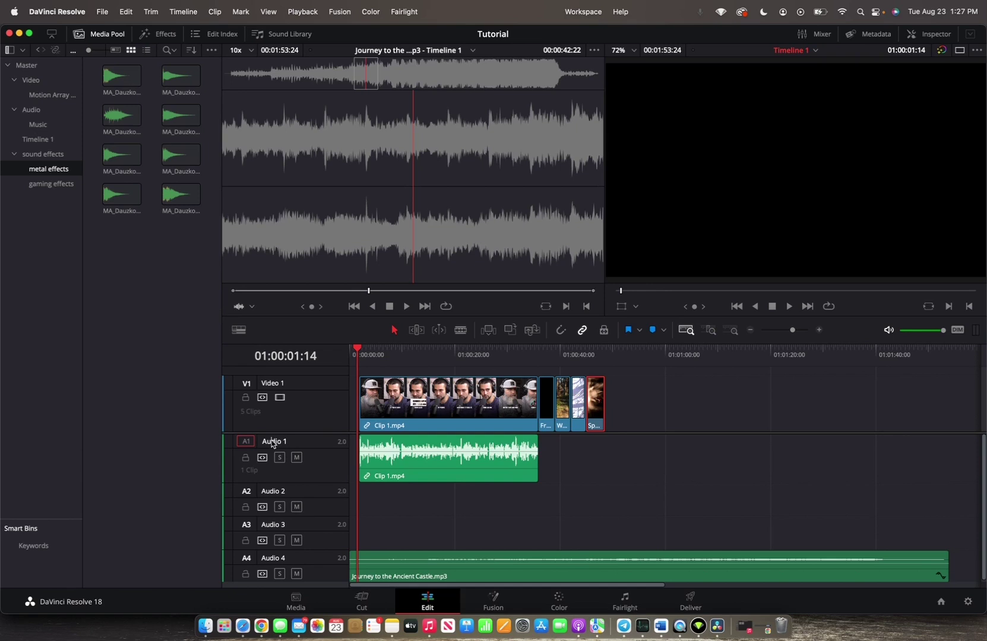
# - Rename Audio 1 to 'Sync' and Audio 2 to 'Effects 1'
pyautogui.press('BackSpace')
pyautogui.write('Sync')
pyautogui.doubleClick(274, 493)
pyautogui.press('BackSpace')
pyautogui.write('Effects 1')
# - Rename Audio 3 to 'Effects 2' and Audio 4 to 'Music'
pyautogui.doubleClick(273, 525)
pyautogui.press('BackSpace')
pyautogui.write('Effects2 2')
pyautogui.scroll(-1, 299, 532)
pyautogui.doubleClick(278, 558)
pyautogui.doubleClick(284, 555)
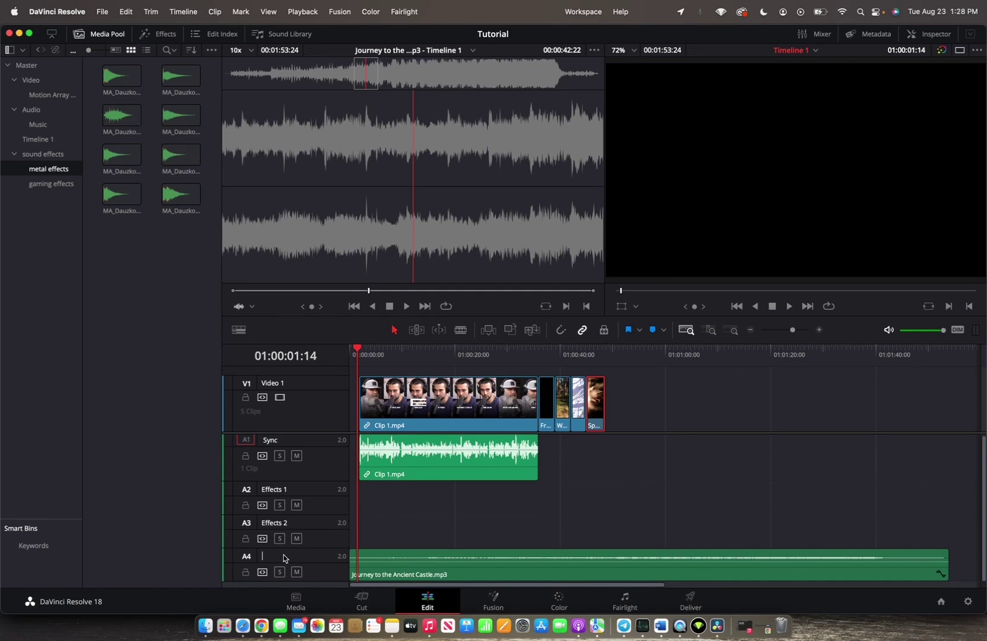
pyautogui.write('Music')
# - Colour the Sync track lime and the Effects 1 track teal
pyautogui.rightClick(323, 451)
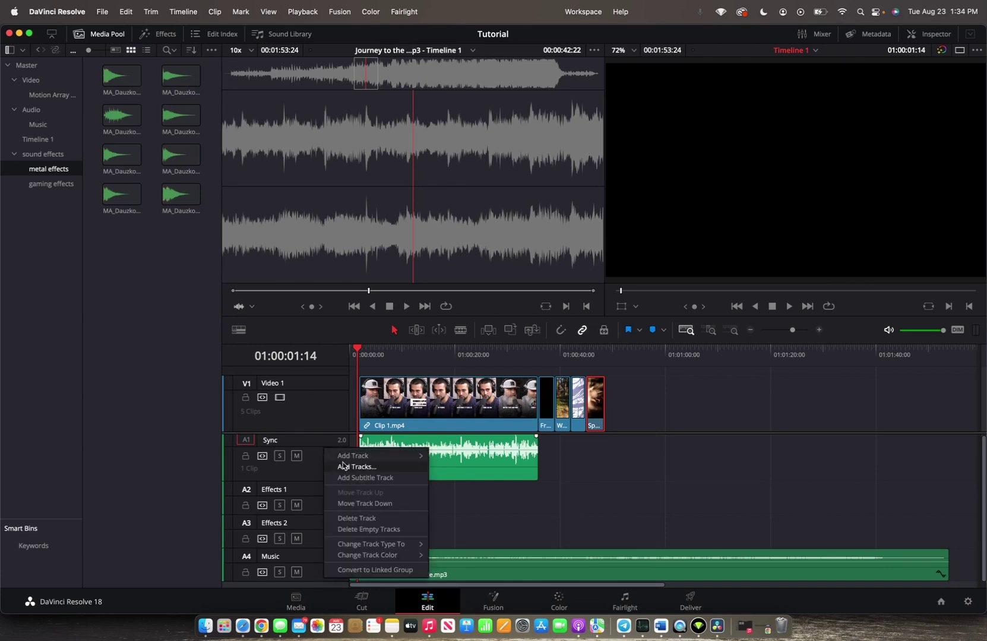
pyautogui.moveTo(347, 558)
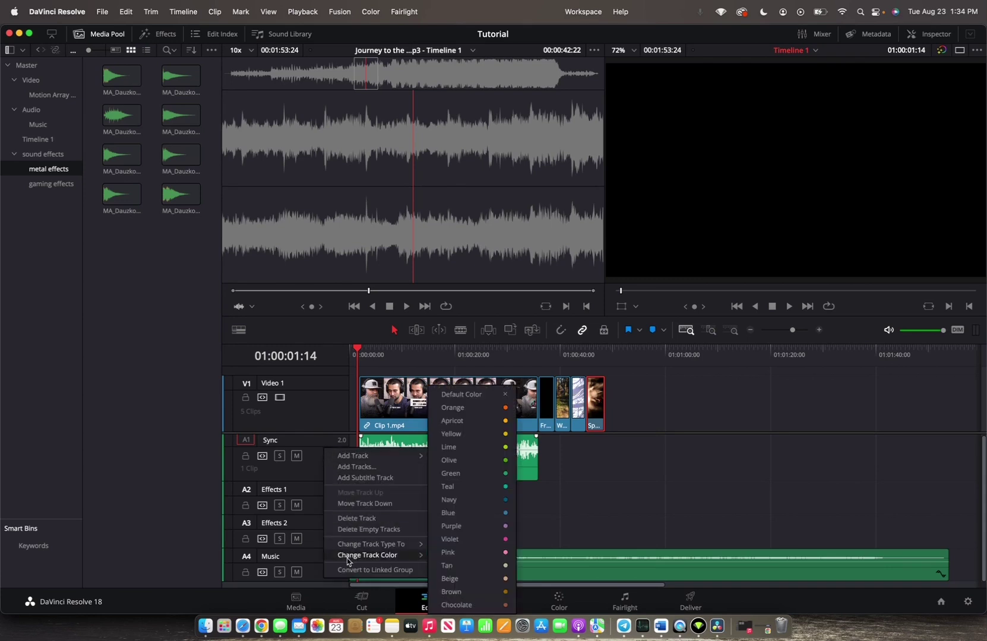
pyautogui.click(474, 449)
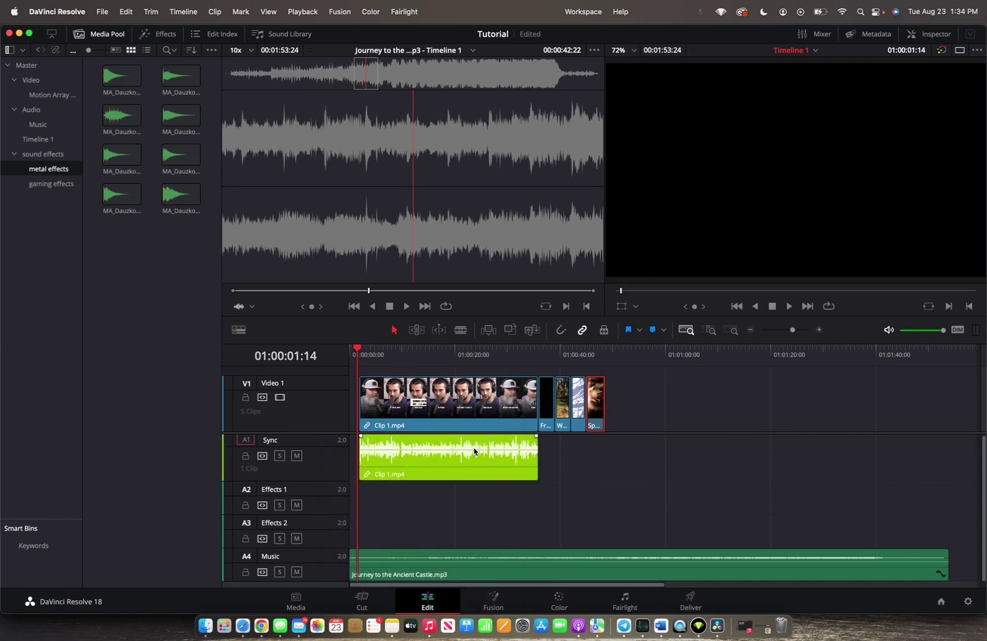
pyautogui.rightClick(316, 491)
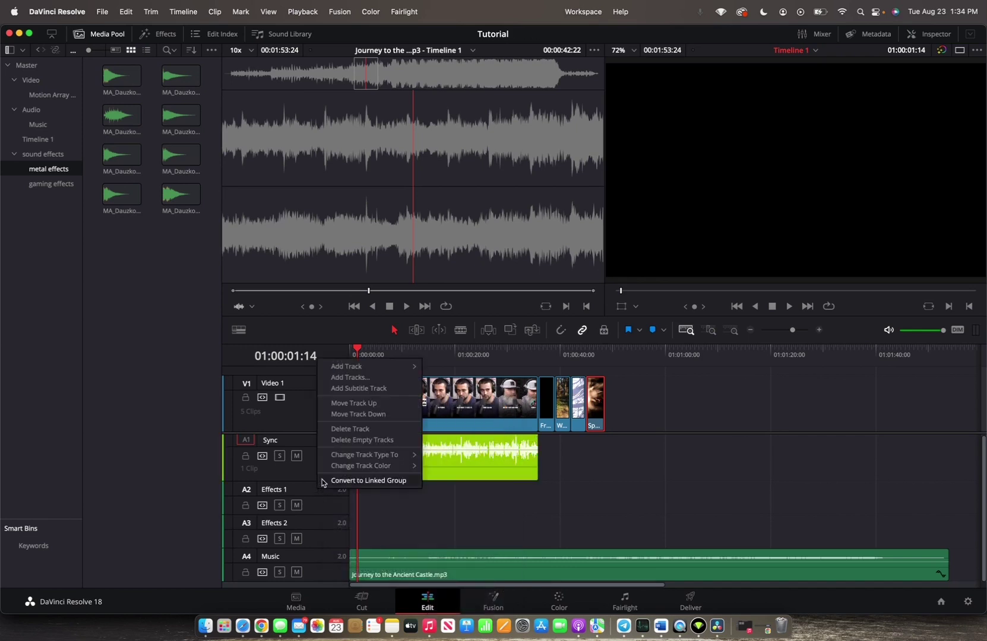
pyautogui.moveTo(350, 466)
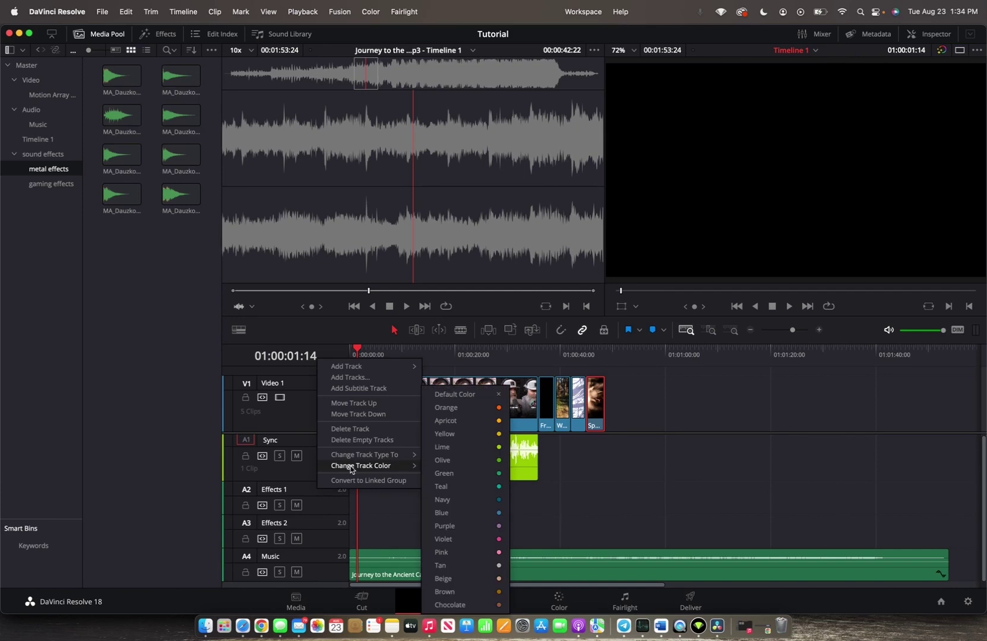
pyautogui.click(461, 486)
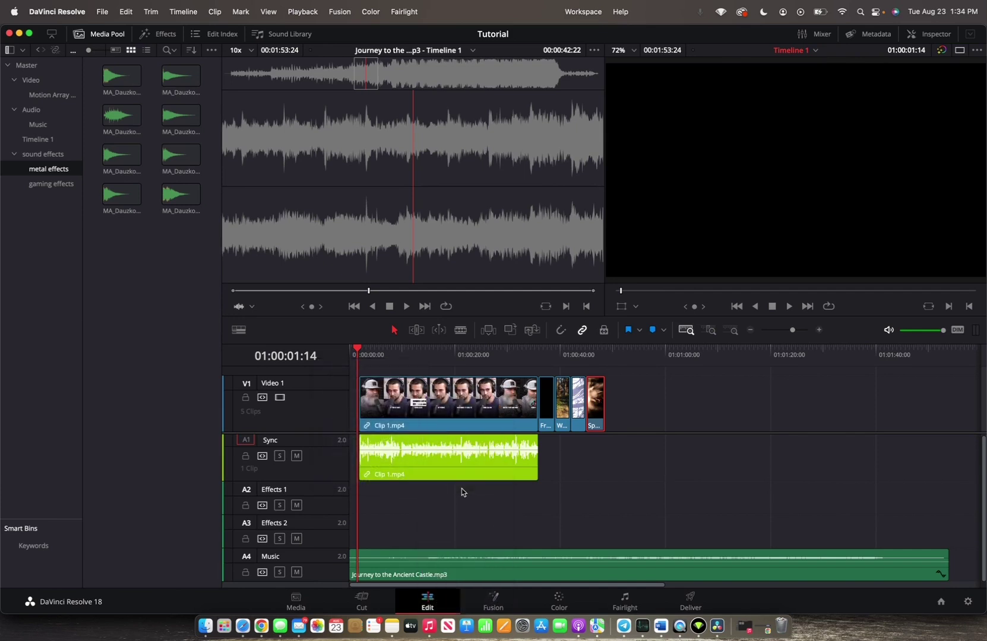
# - Colour the Effects 2 track purple and the Music track beige
pyautogui.rightClick(320, 523)
pyautogui.moveTo(353, 504)
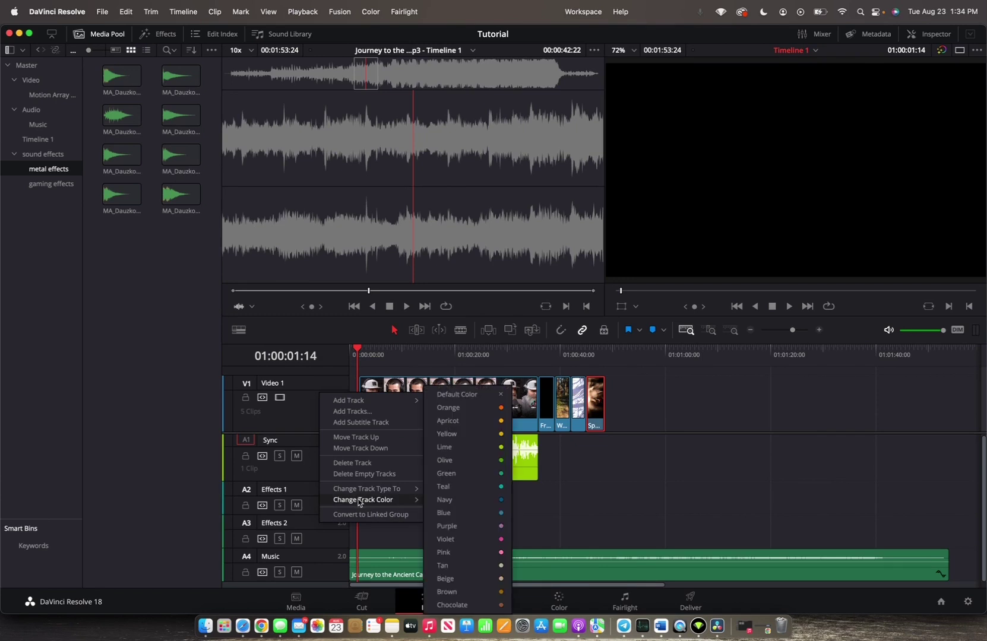
pyautogui.click(458, 526)
pyautogui.rightClick(311, 556)
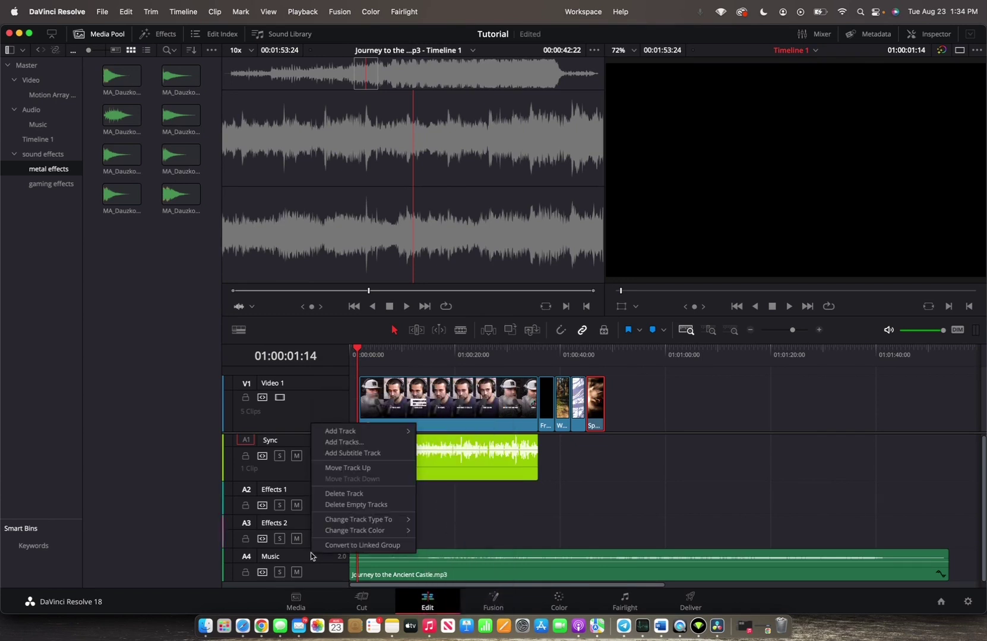
pyautogui.moveTo(341, 530)
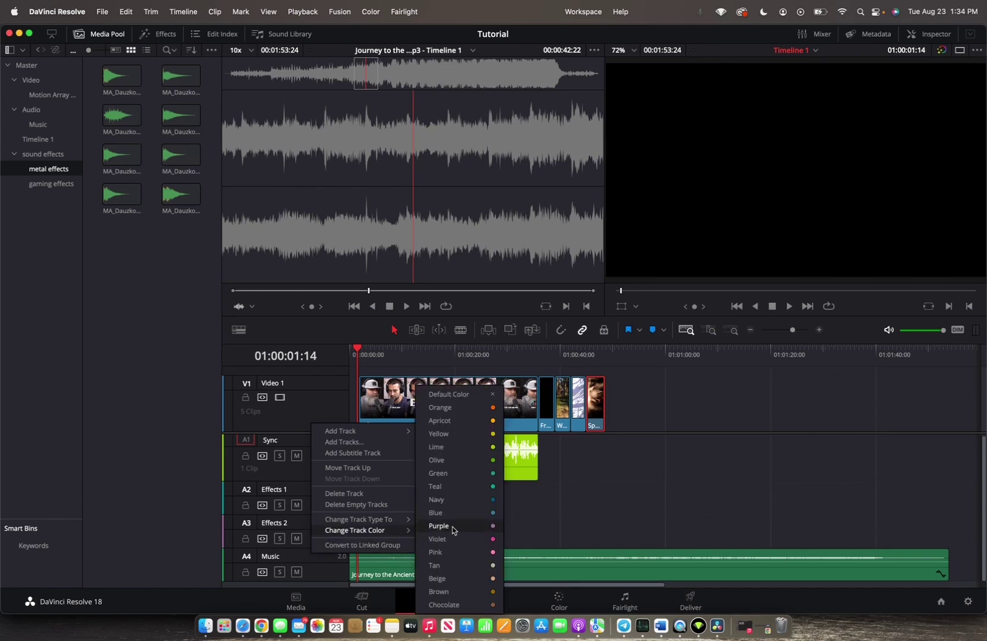
pyautogui.click(448, 580)
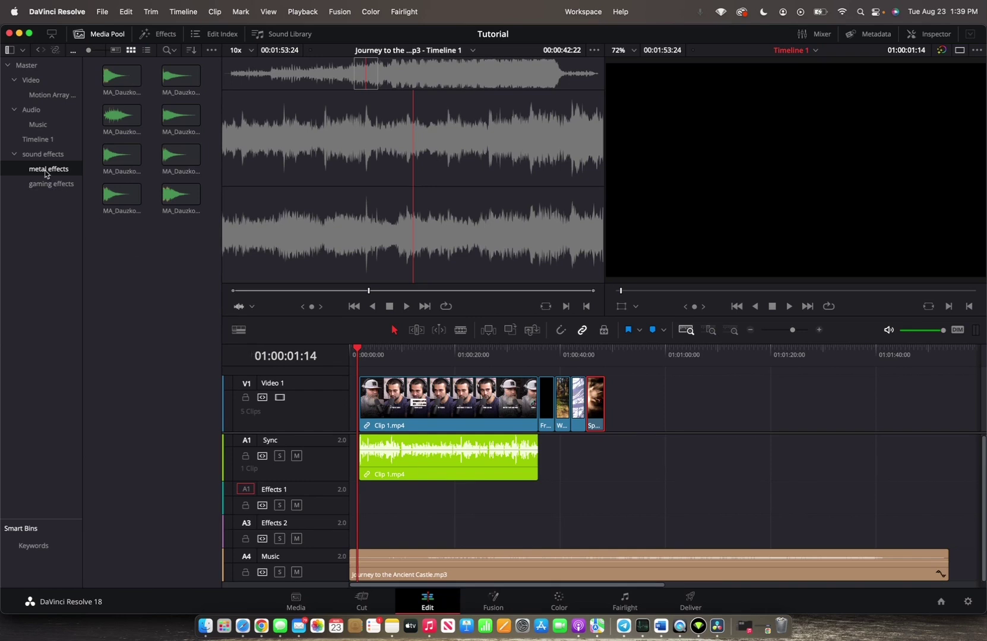
# - Open sound effects > metal effects and preview MA_Dauzkobza_MetalHit_3.wav in the source viewer
pyautogui.click(38, 68)
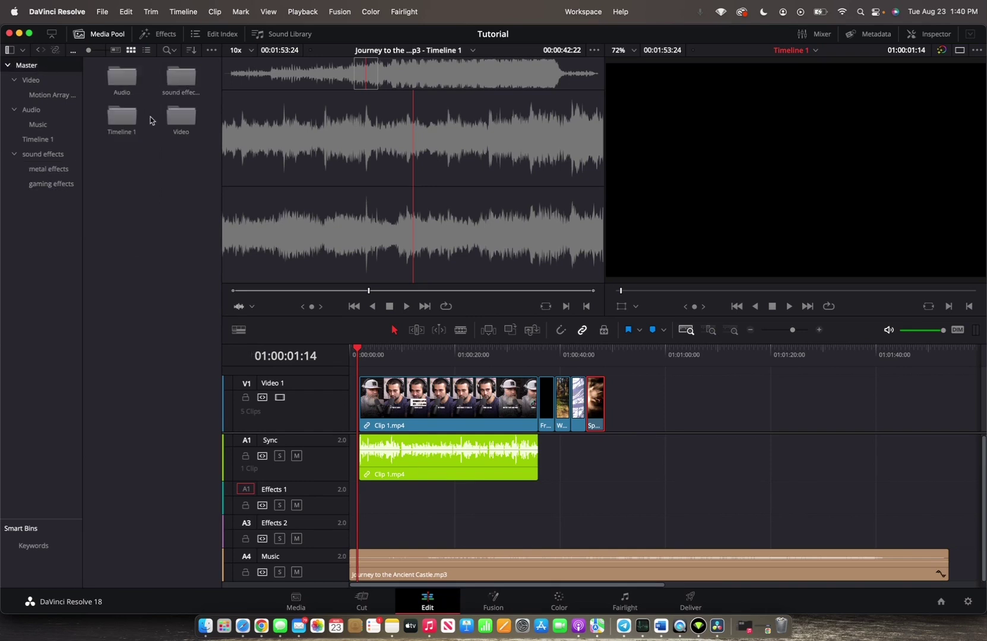
pyautogui.click(181, 85)
pyautogui.doubleClick(181, 86)
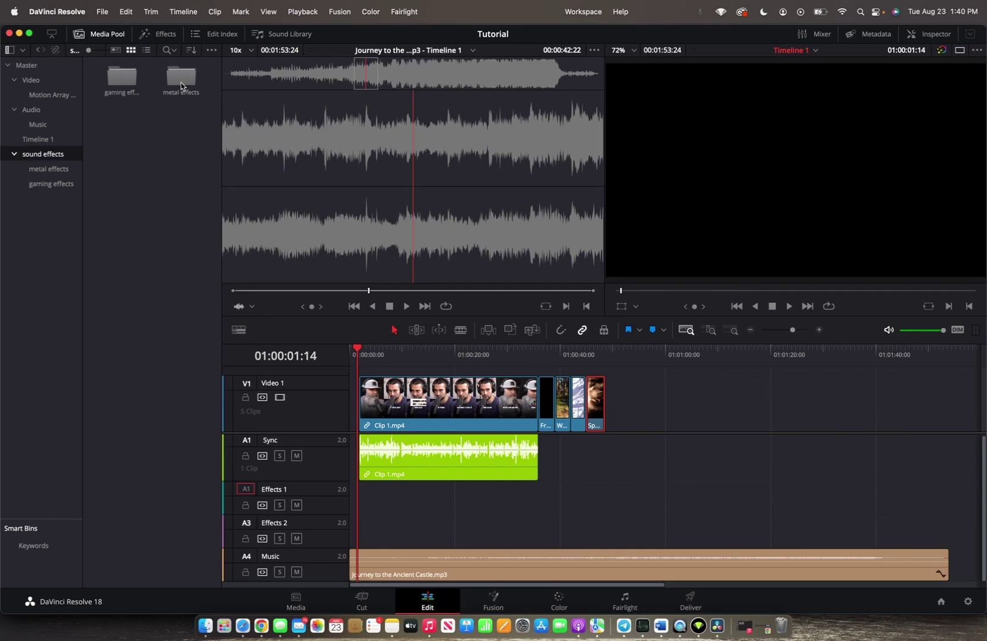
pyautogui.click(122, 82)
pyautogui.click(179, 81)
pyautogui.doubleClick(178, 82)
pyautogui.click(117, 118)
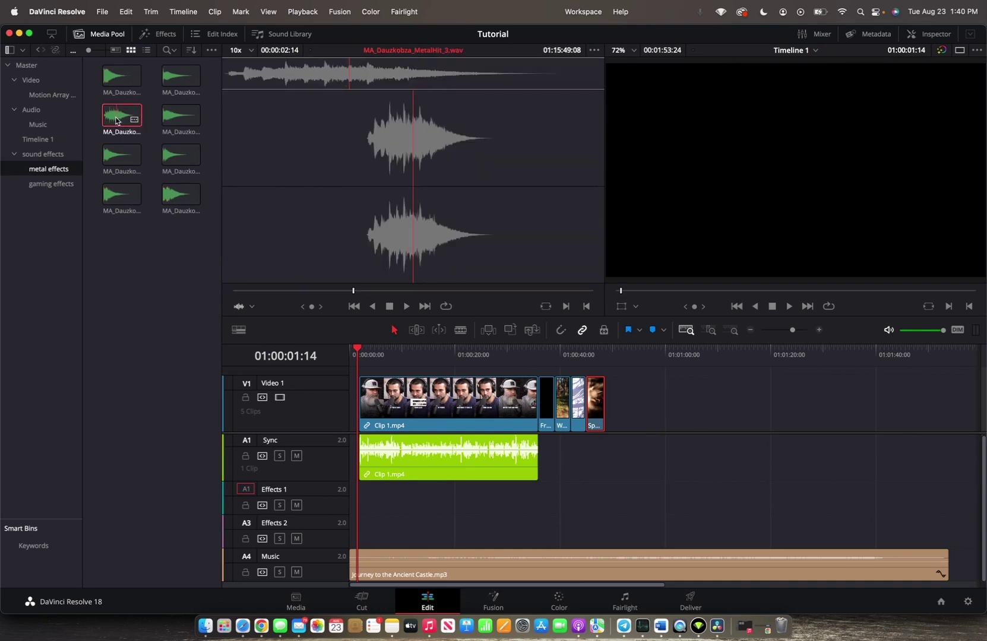
pyautogui.press('space')
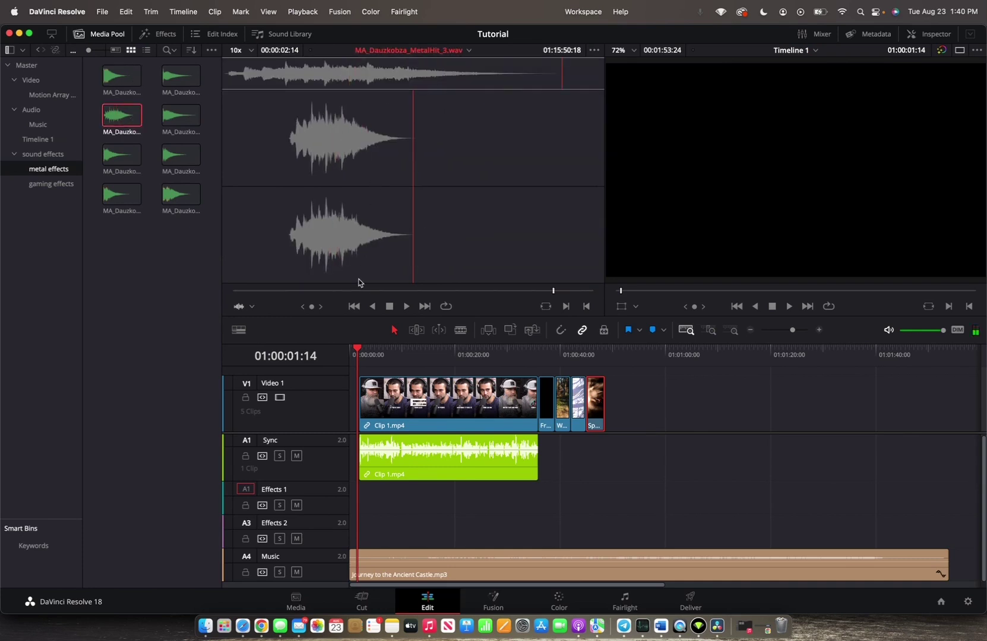
# - Mark an Out point on the metal hit and overwrite it onto Effects 1
pyautogui.click(227, 71)
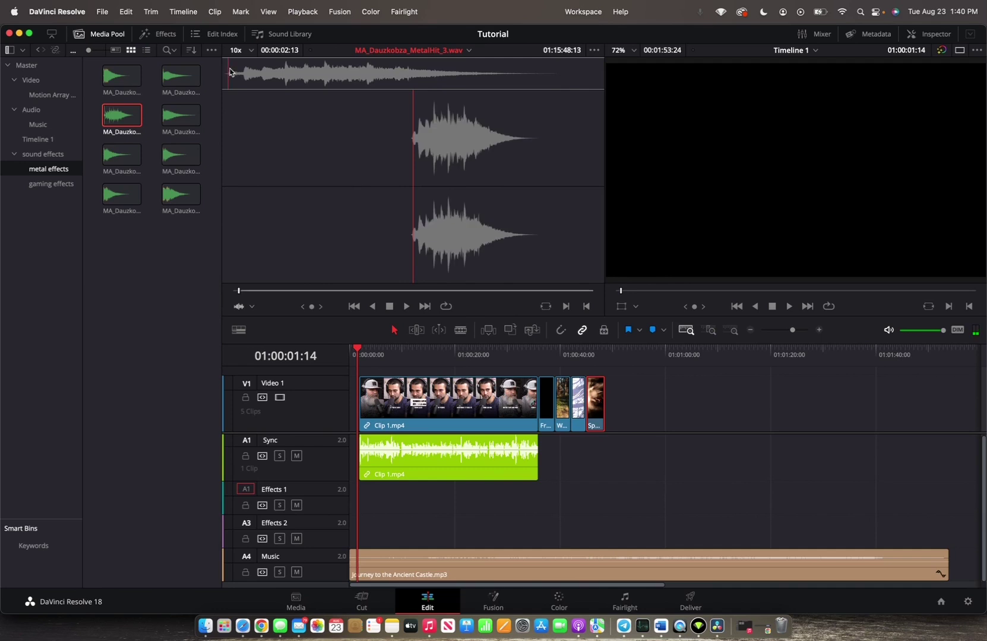
pyautogui.click(518, 77)
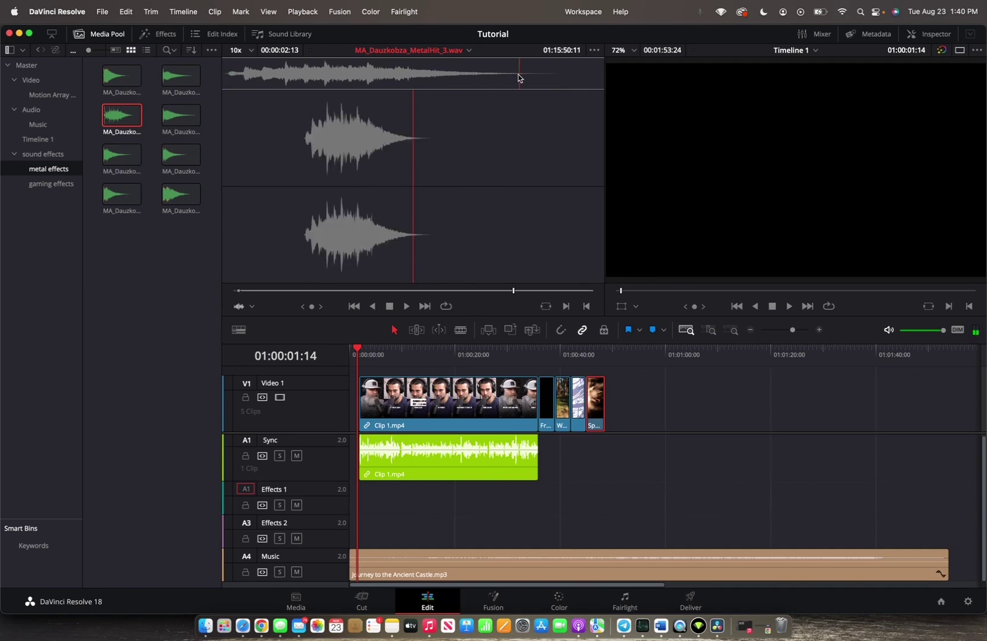
pyautogui.press('o')
pyautogui.moveTo(390, 174); pyautogui.dragTo(487, 205)
pyautogui.click(510, 331)
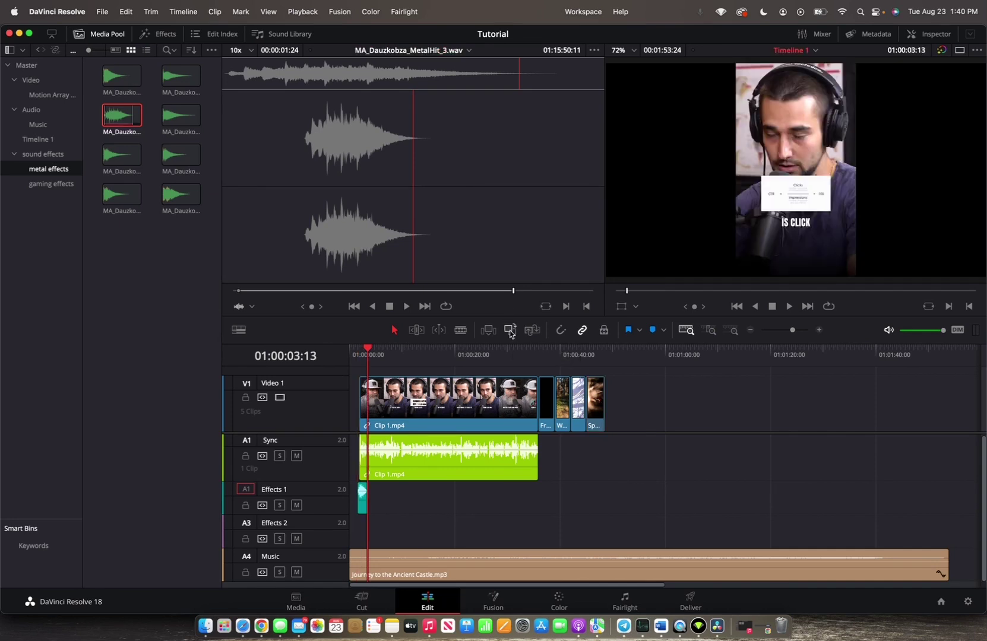